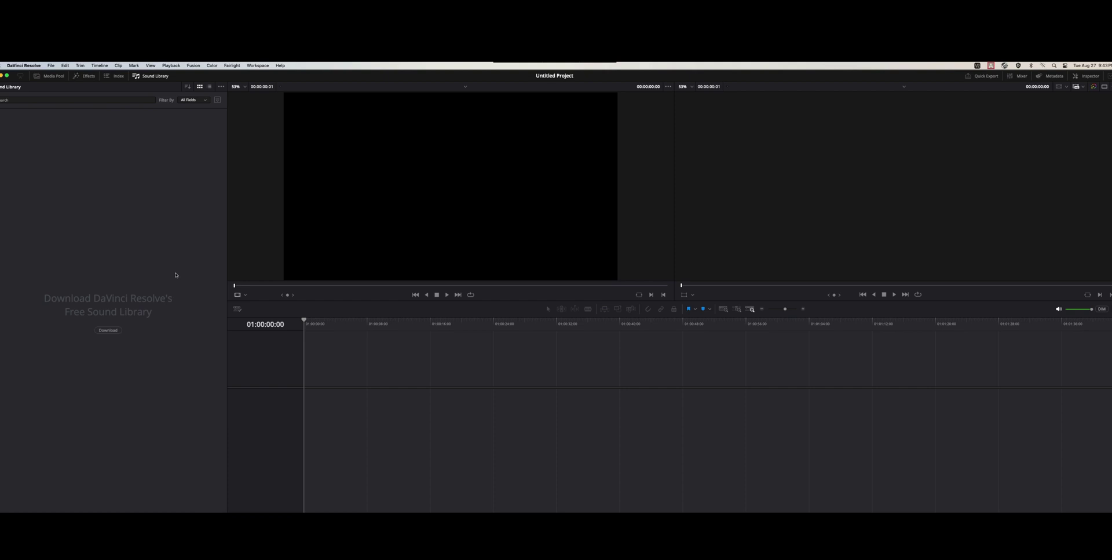
- Open the Sound Library and follow its download link to the Blackmagic support page in the web browser
left_click(148, 77)
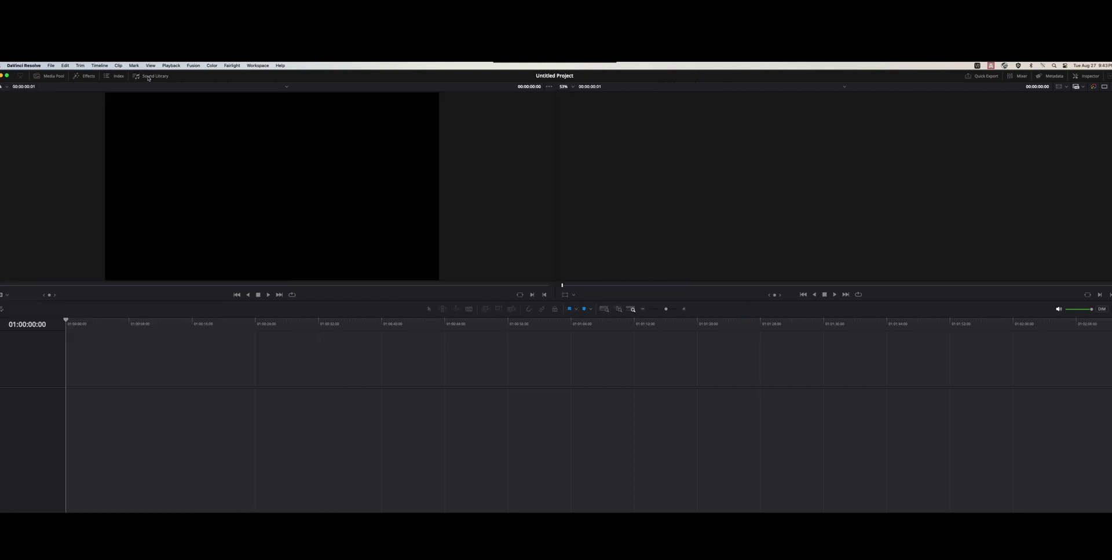
left_click(149, 77)
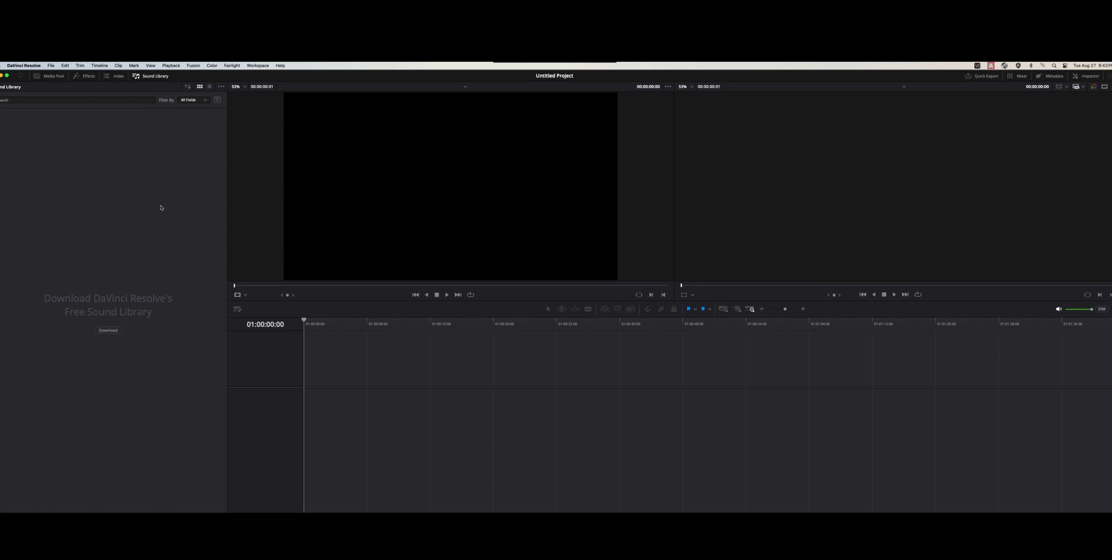
left_click(109, 331)
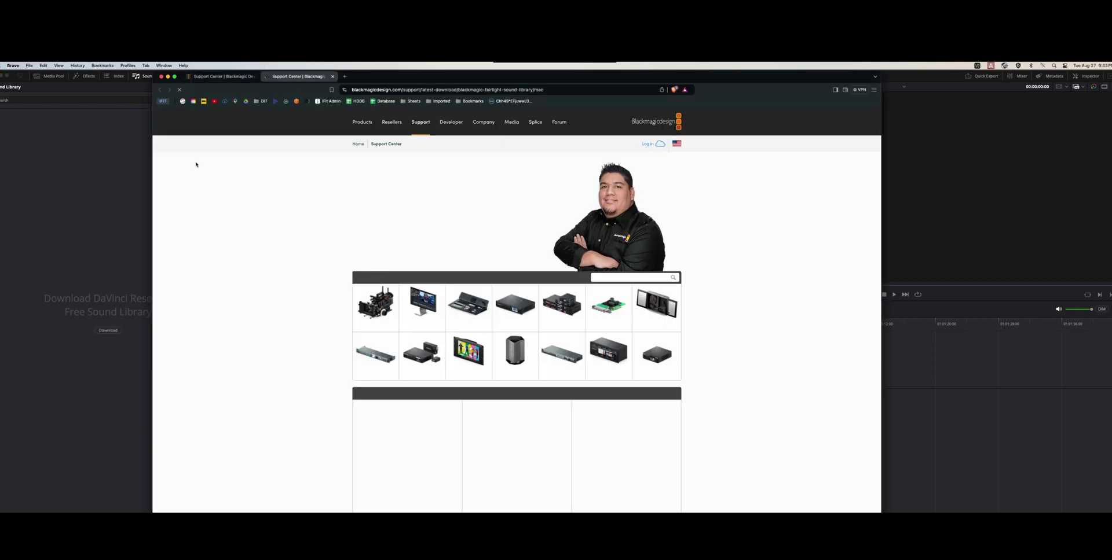
left_click(254, 76)
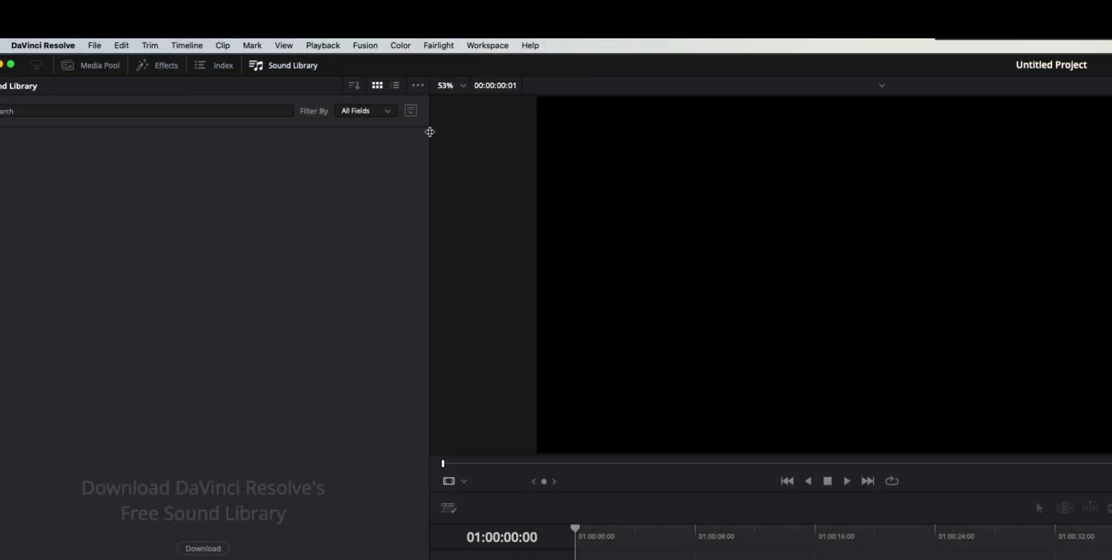
left_click(417, 85)
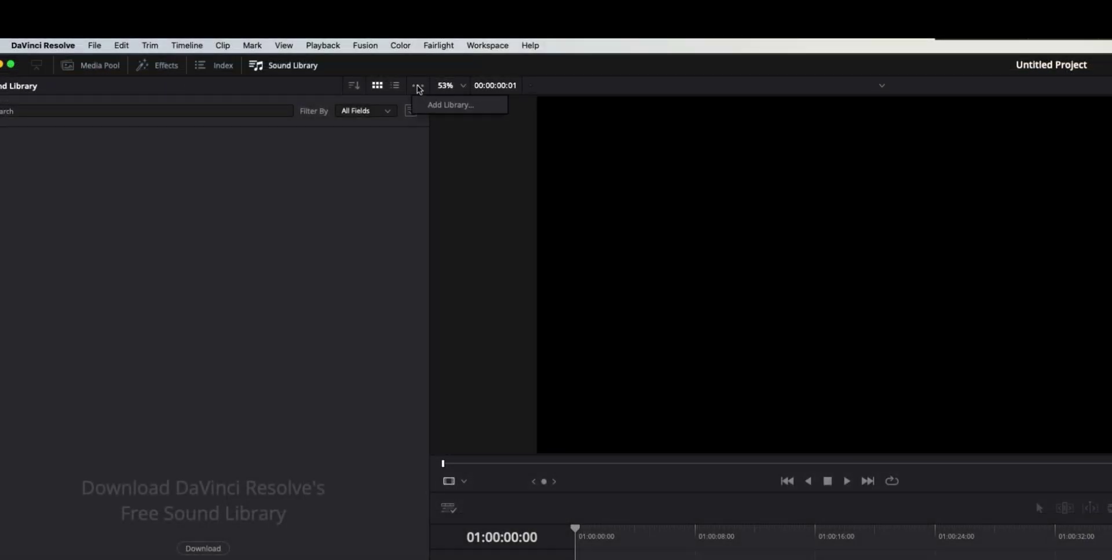
left_click(469, 107)
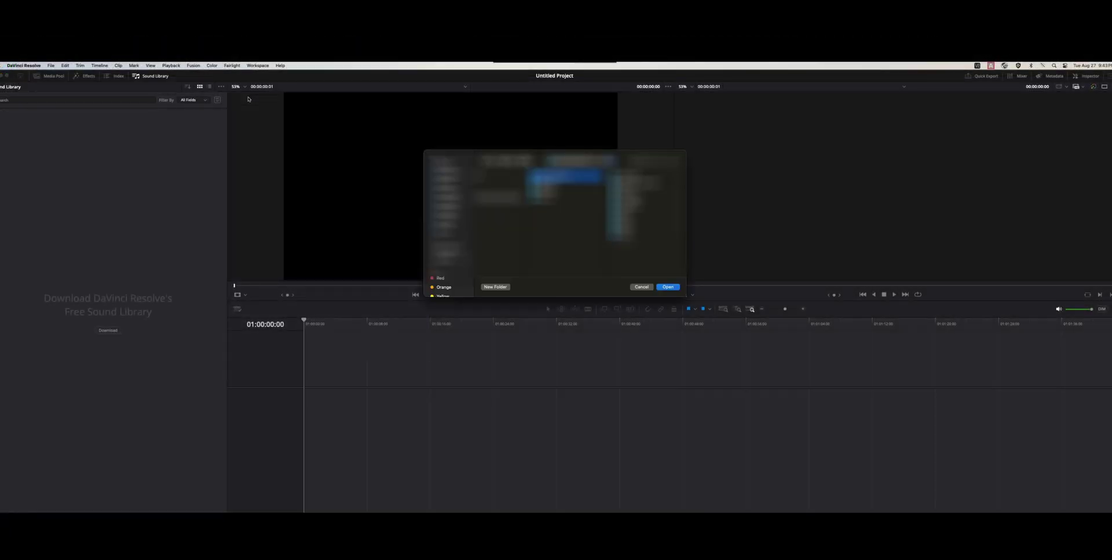
left_click(649, 289)
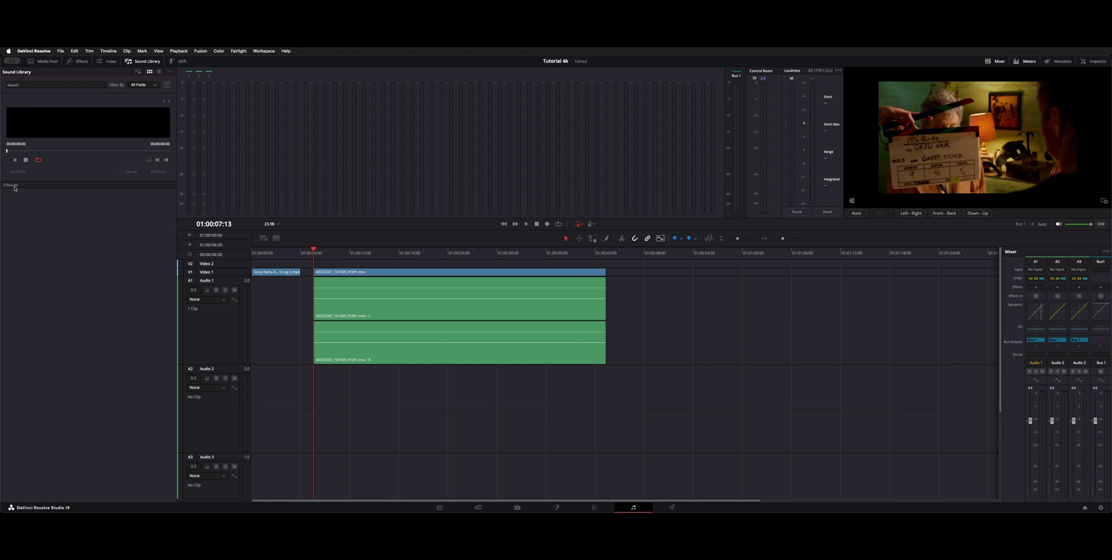
- Search the sound library for "door" and preview the Bathroom Door Open & Close x3 sound
left_click(27, 86)
key("Return")
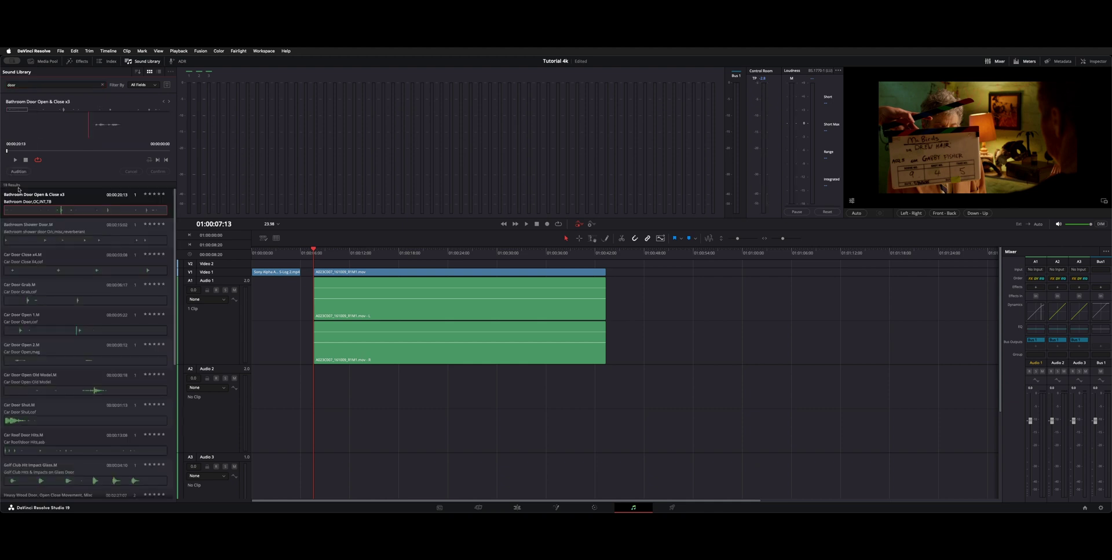
left_click(29, 110)
left_click(61, 110)
key("space")
key("space")
- Switch the search results to list view and back to waveform view
left_click(158, 72)
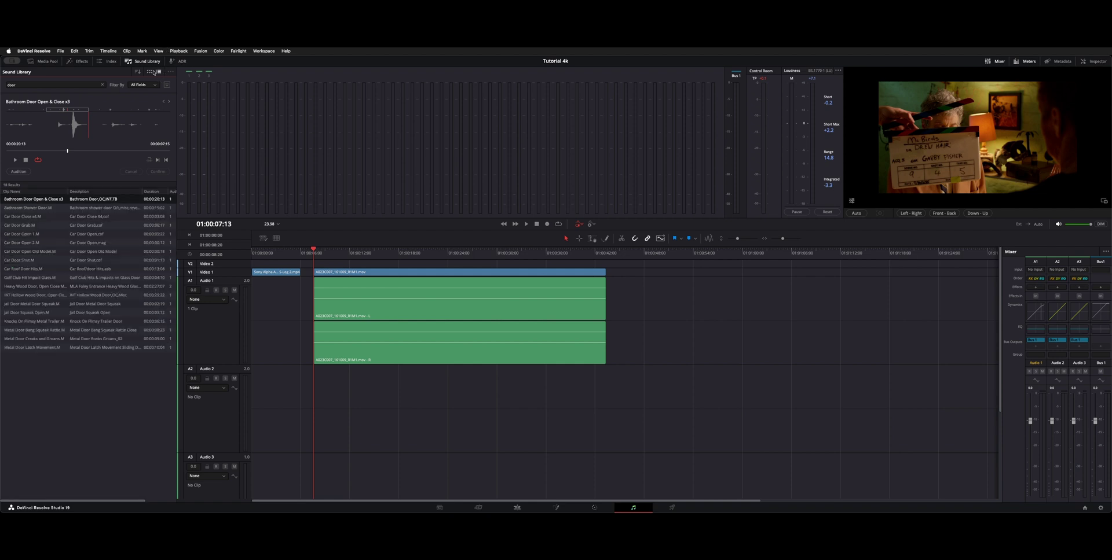
left_click(149, 72)
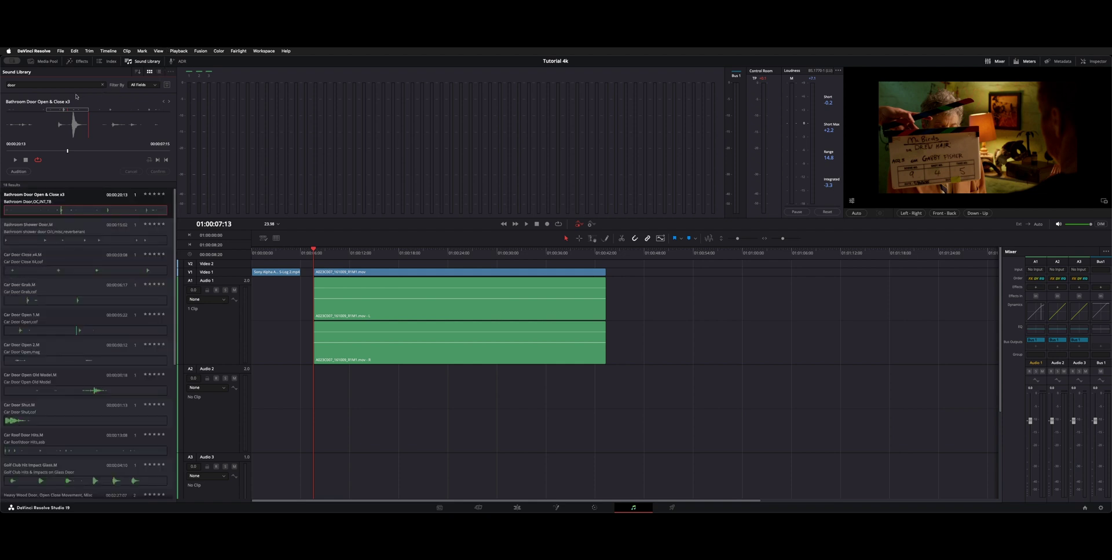
- Reveal the library selector and switch it to Local Database to browse the door sounds there
left_click(167, 85)
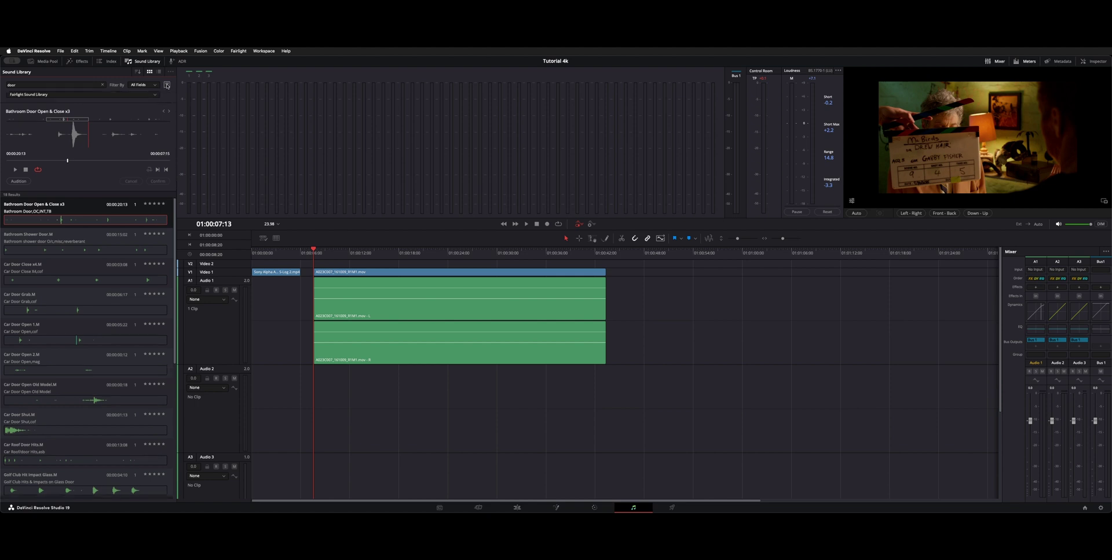
left_click(48, 96)
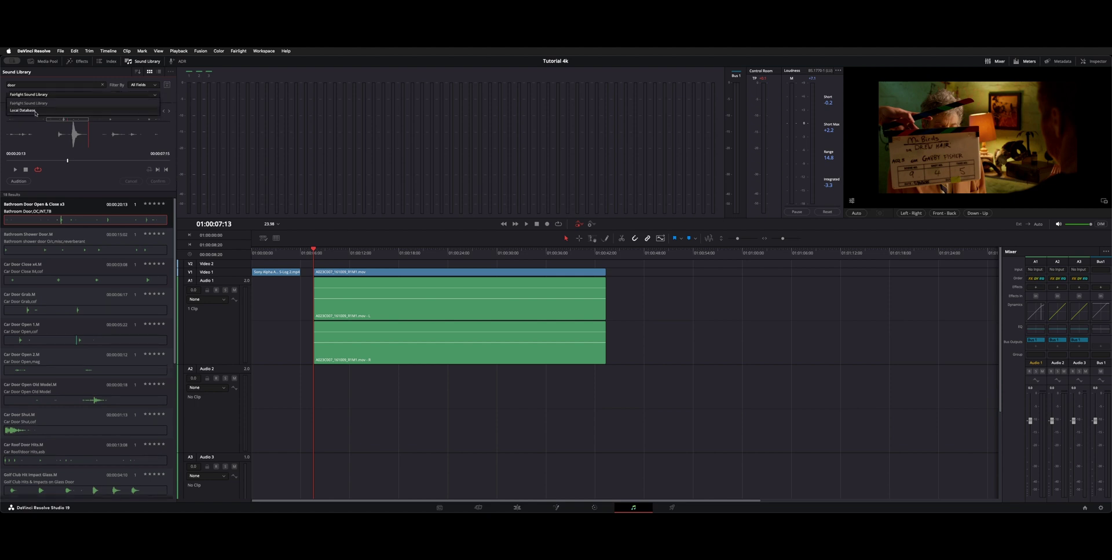
left_click(29, 111)
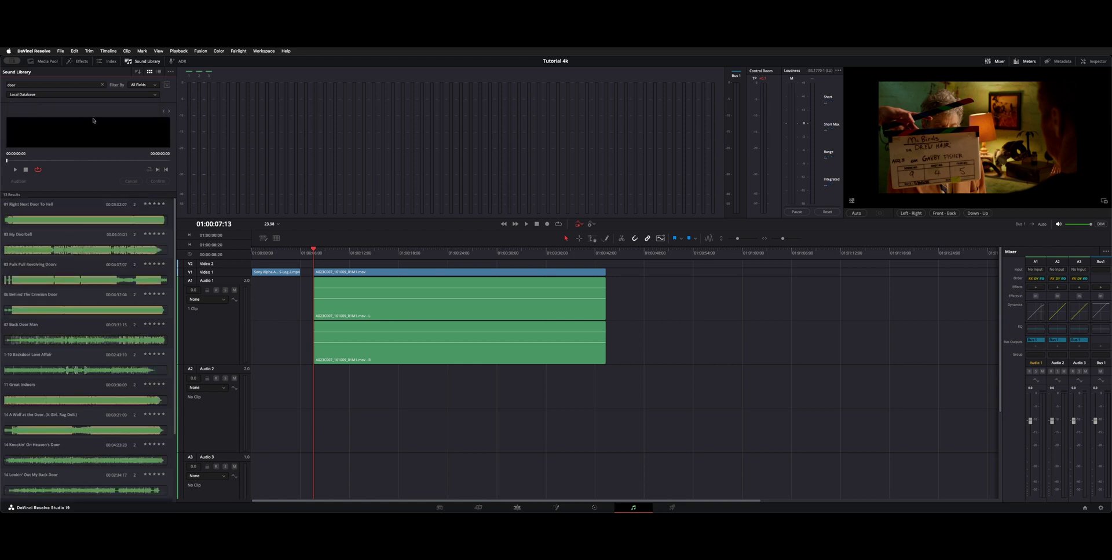
scroll(63, 274, "down", 1)
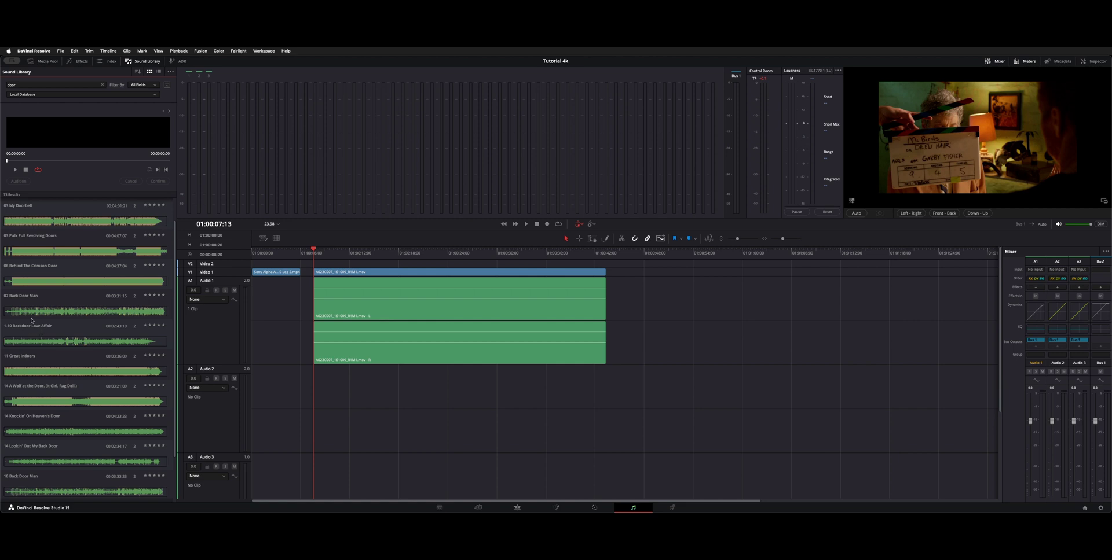
scroll(48, 242, "up", 1)
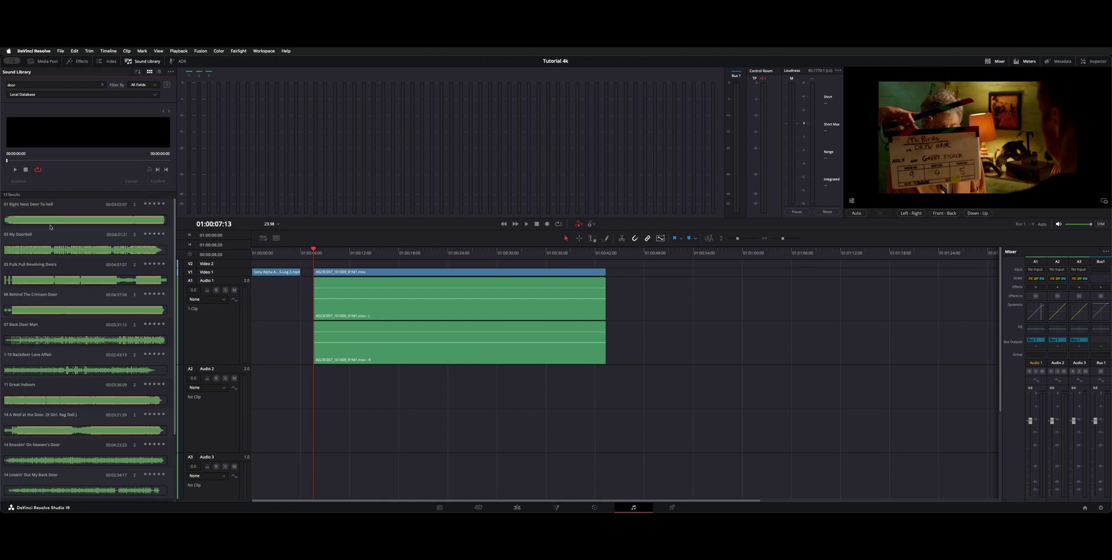
- Switch the sound source back to Fairlight Sound Library
left_click(136, 93)
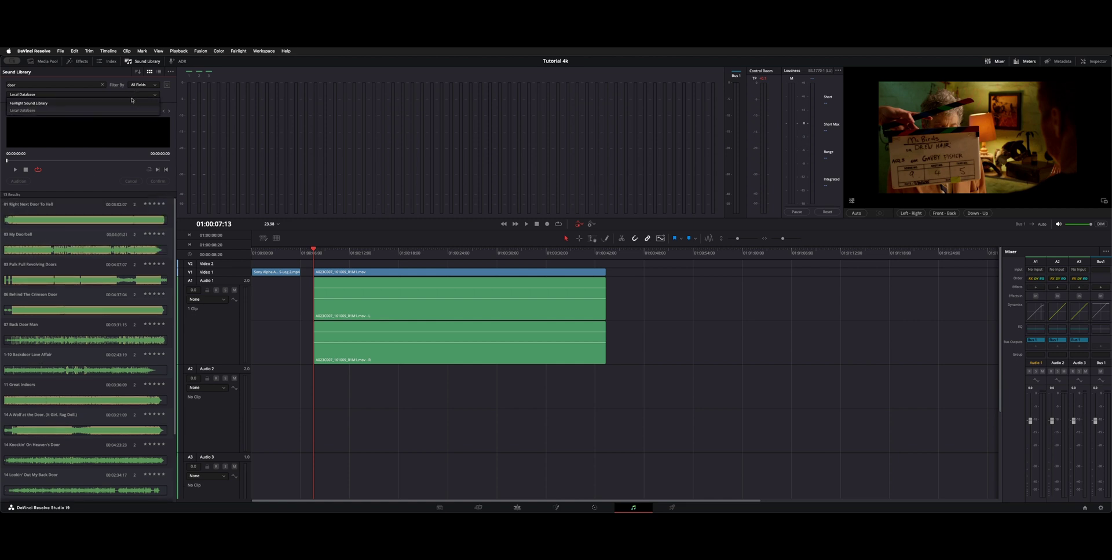
left_click(131, 100)
left_click(104, 94)
left_click(65, 103)
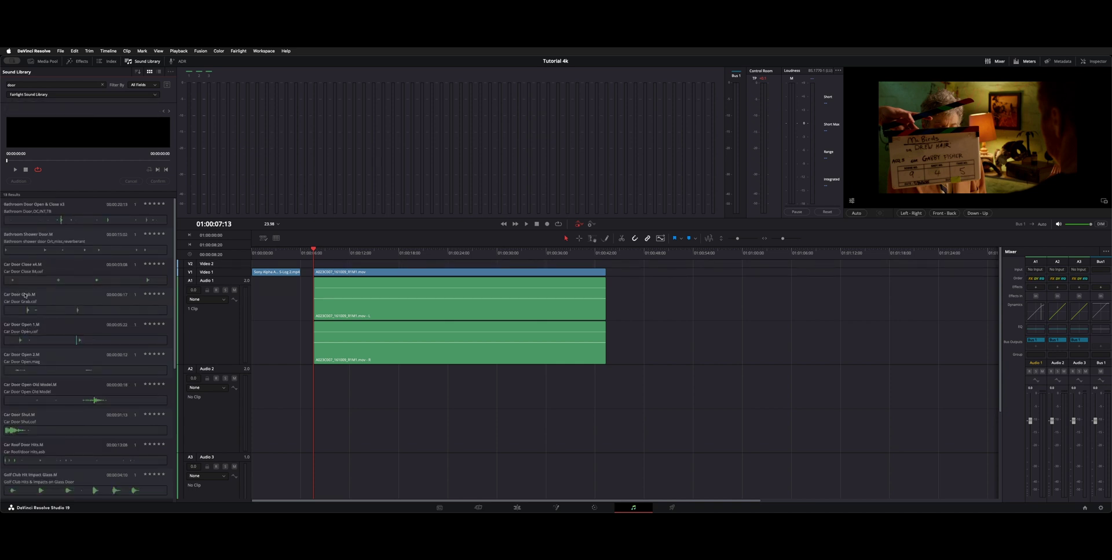
- Select the Bathroom Shower Door.M sound and preview it
left_click(23, 236)
left_click(15, 170)
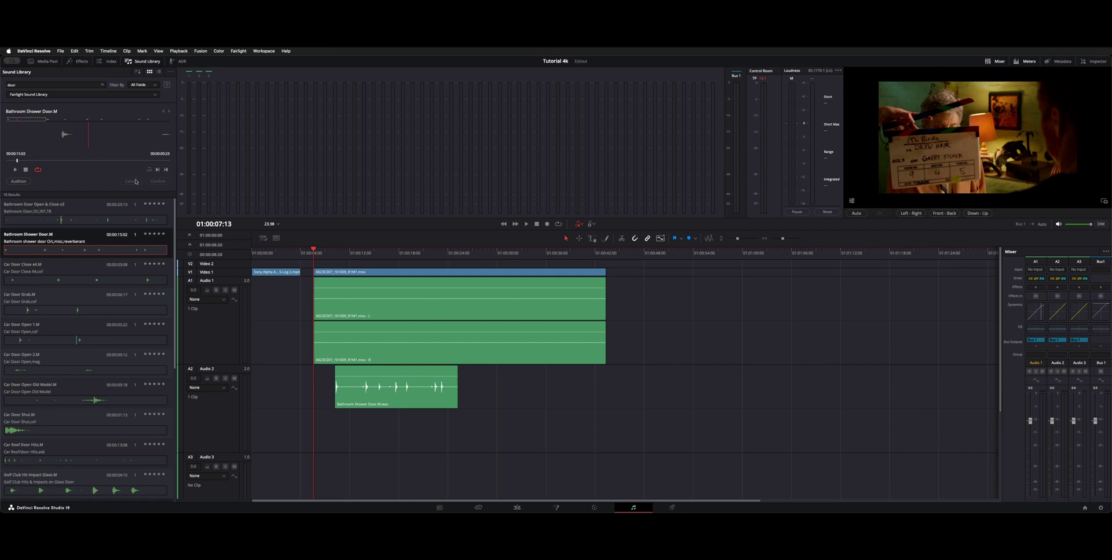
- Try placing the full Bathroom Shower Door.M sound on Audio 2 twice, and undo both placements
left_click_drag(384, 415, 379, 396)
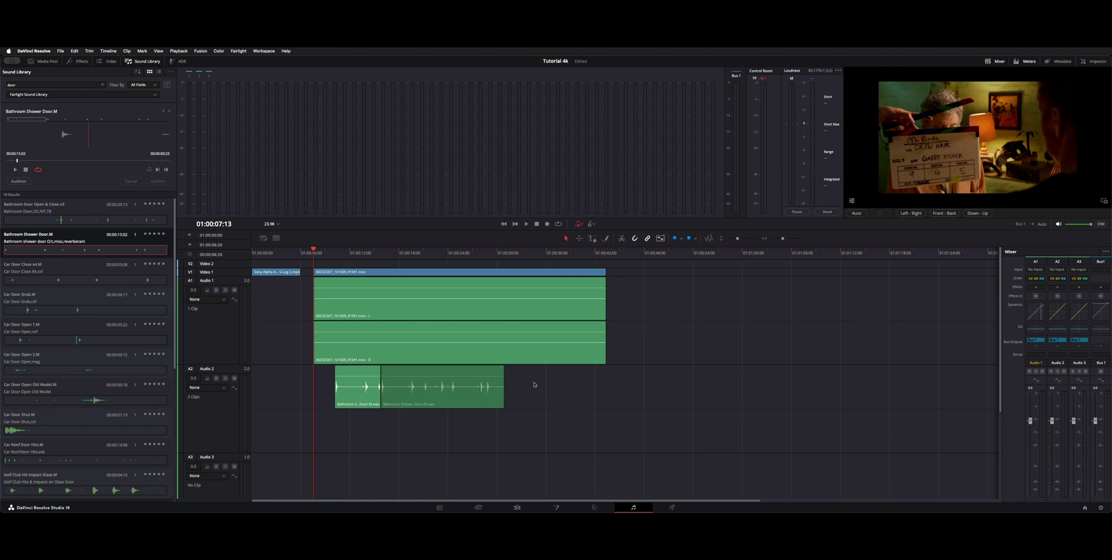
key("super+z")
key("super+z")
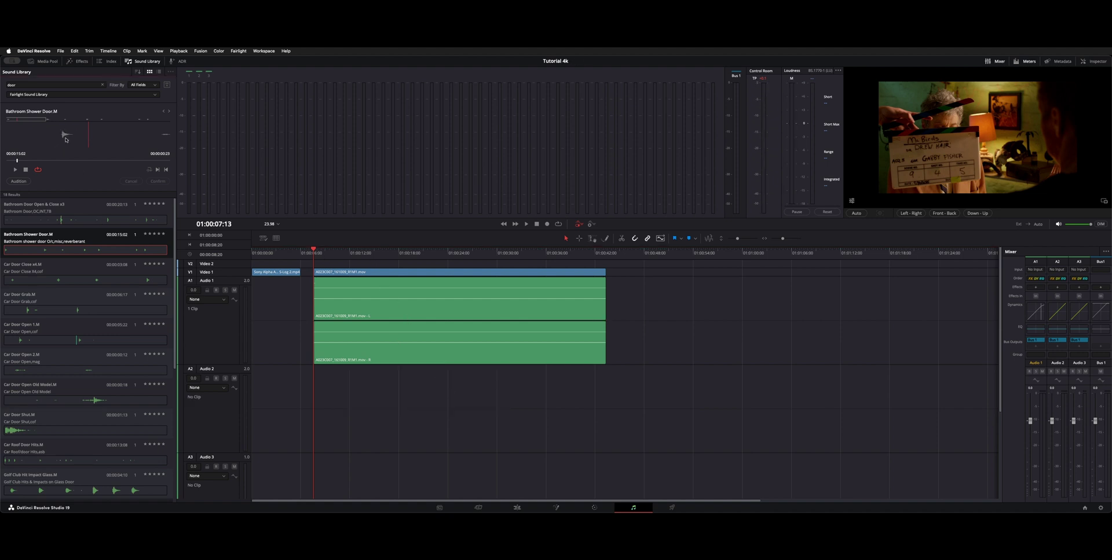
- Mark an excerpt around the first hit in Bathroom Shower Door.M, place it on Audio 2 at 01:00:10:13 and play it
left_click(65, 139)
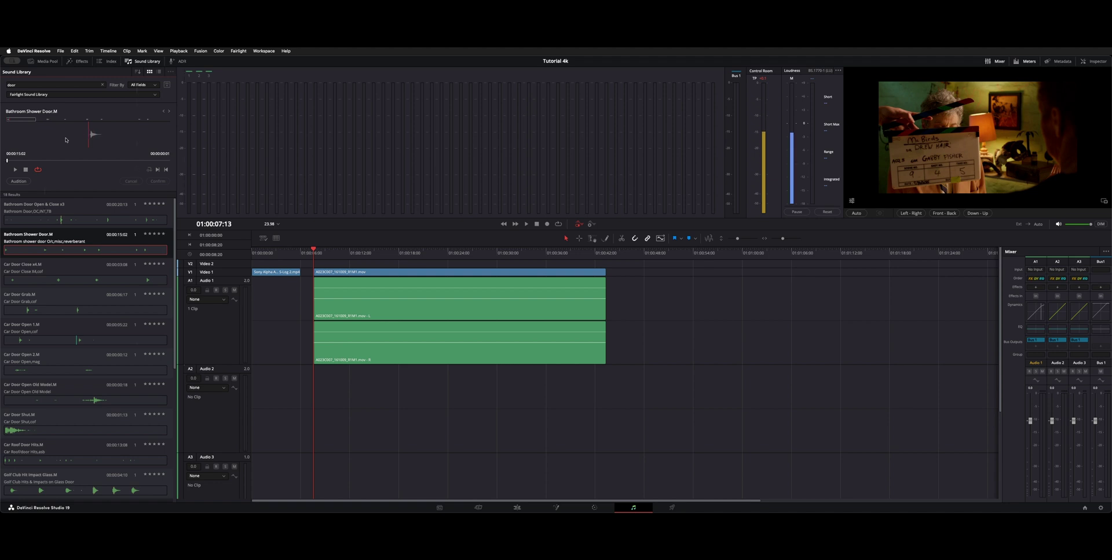
key("o")
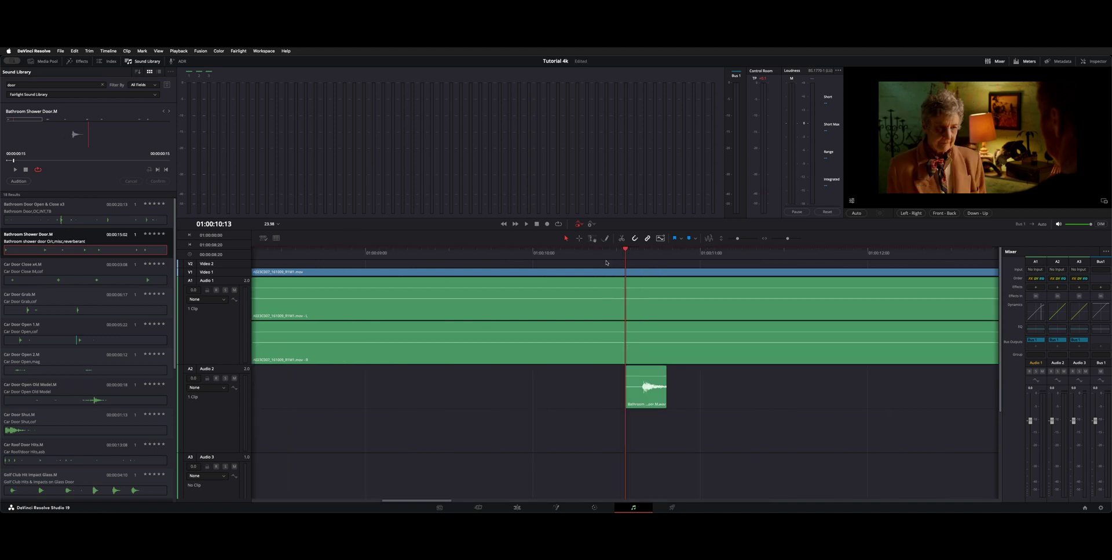
key("space")
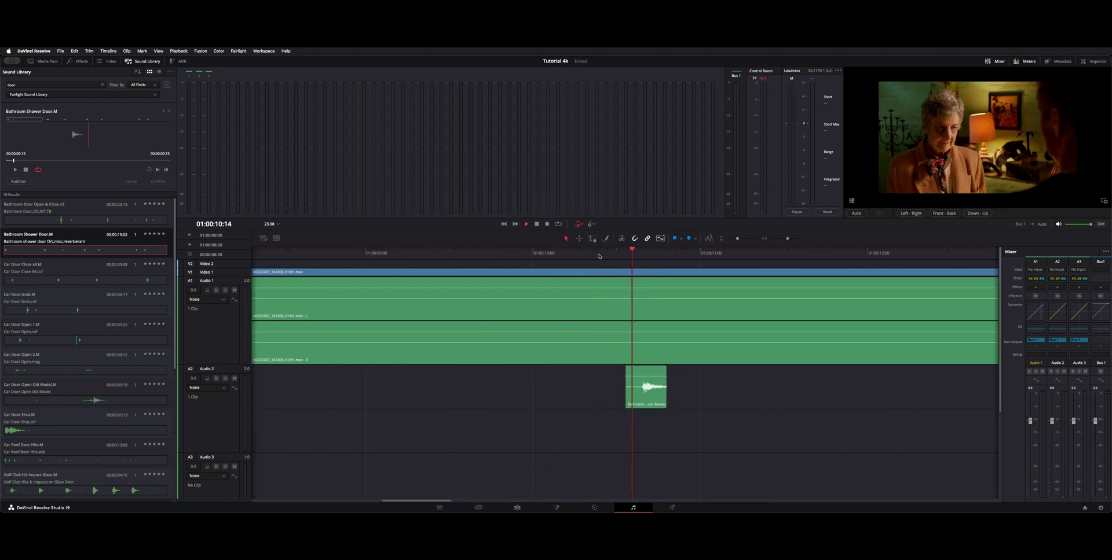
key("space")
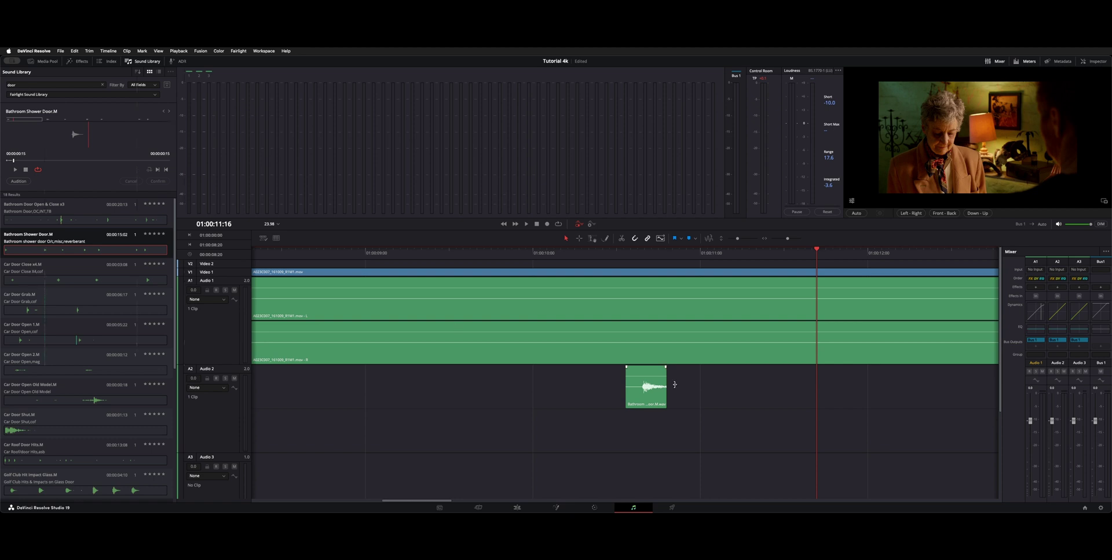
- Extend the end of the shower door clip on Audio 2 to about one second, and delete the clip
left_click_drag(667, 385, 799, 384)
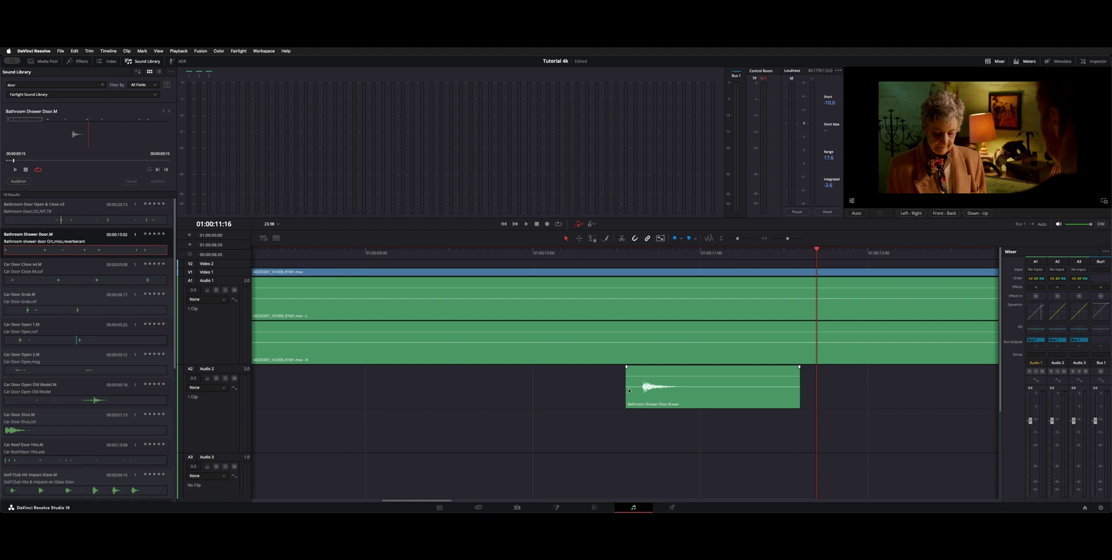
left_click_drag(629, 391, 626, 392)
left_click(737, 389)
key("Delete")
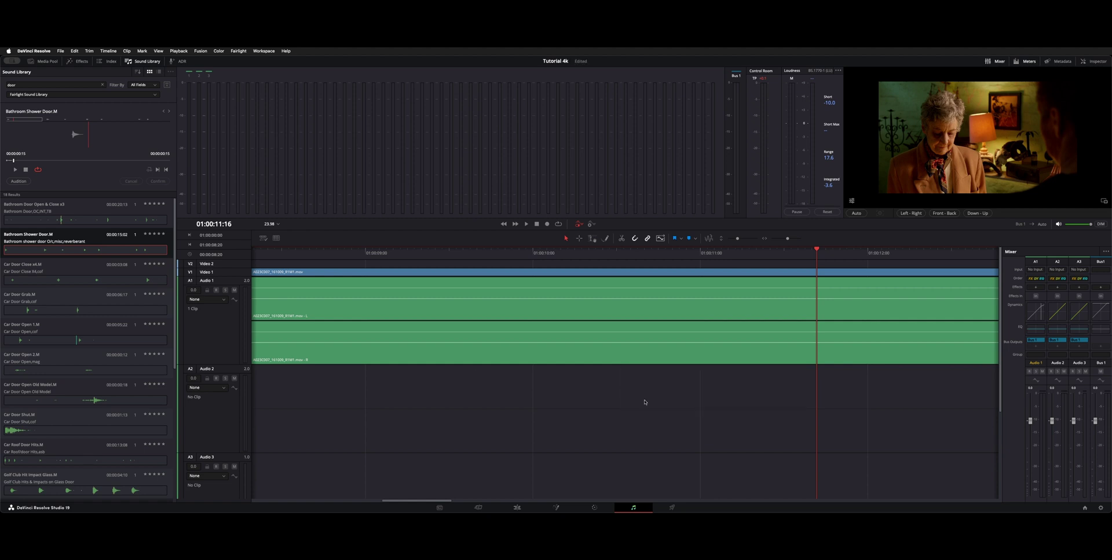
key("shift+z")
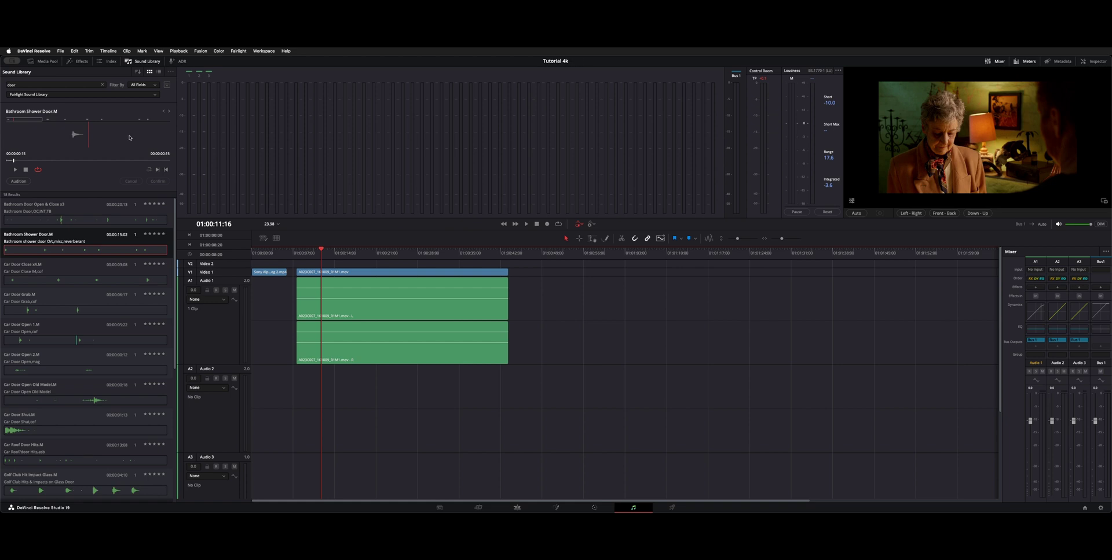
- Play briefly from 01:00:23:01 and return the playhead to the start of the second video clip at 01:00:07:13
left_click_drag(130, 138, 115, 111)
key("End")
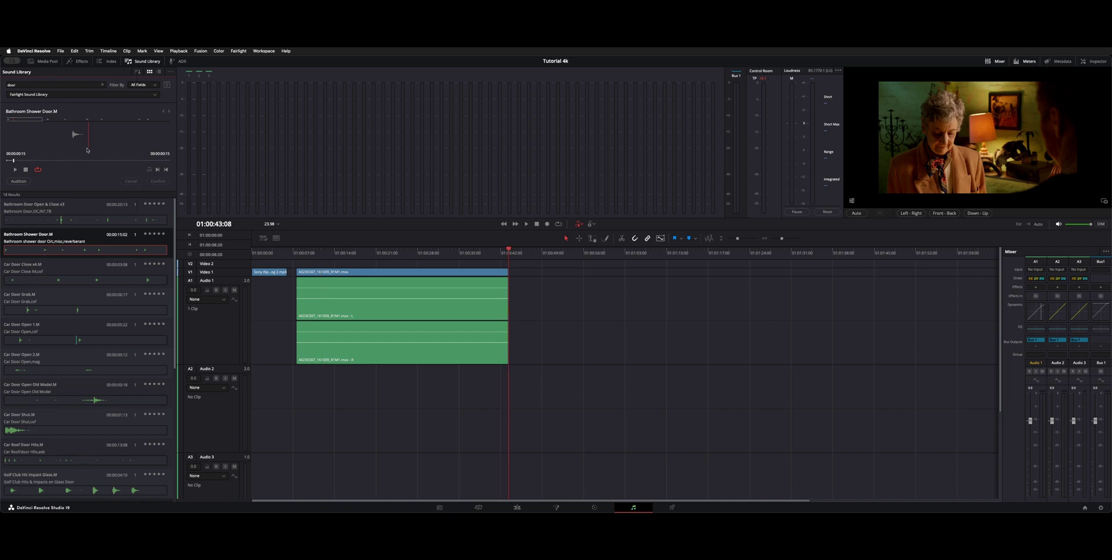
key("Up")
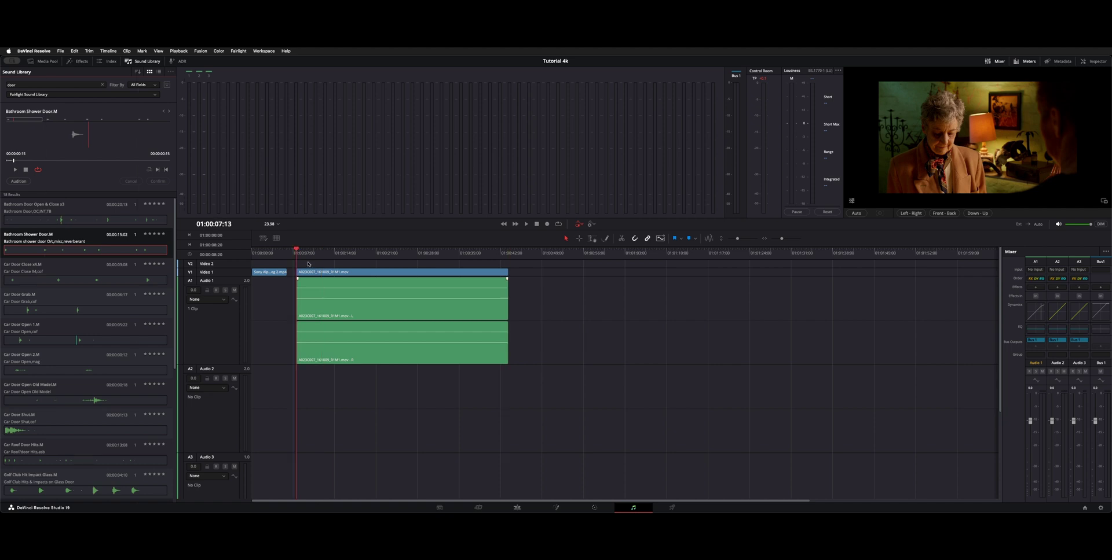
left_click(389, 256)
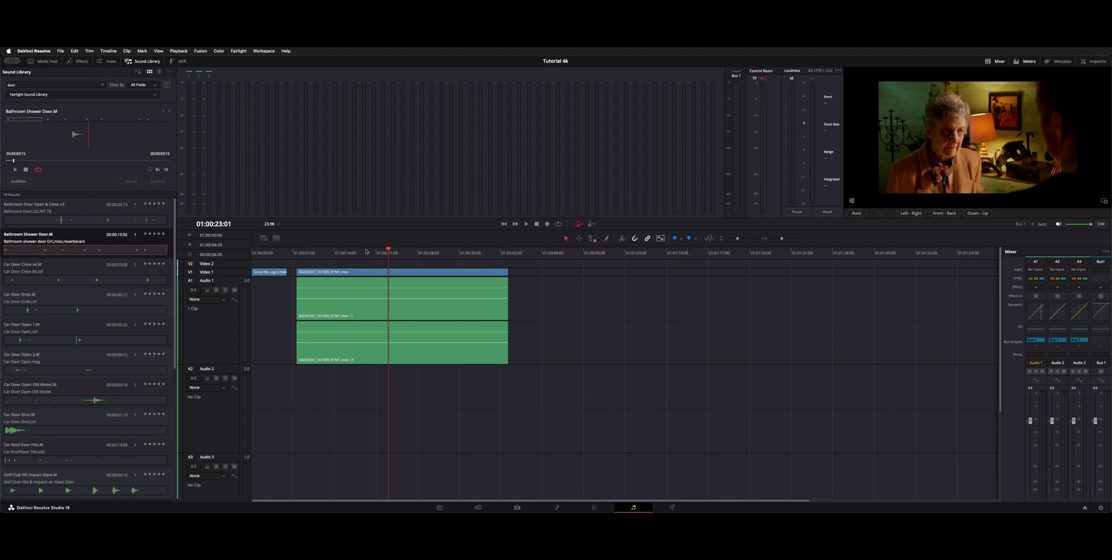
key("space")
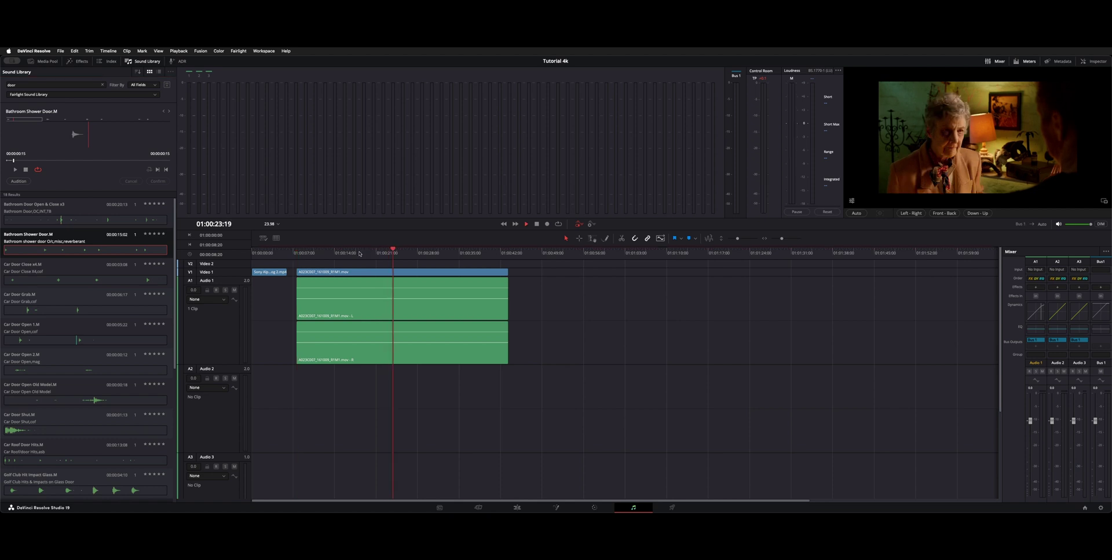
key("Up")
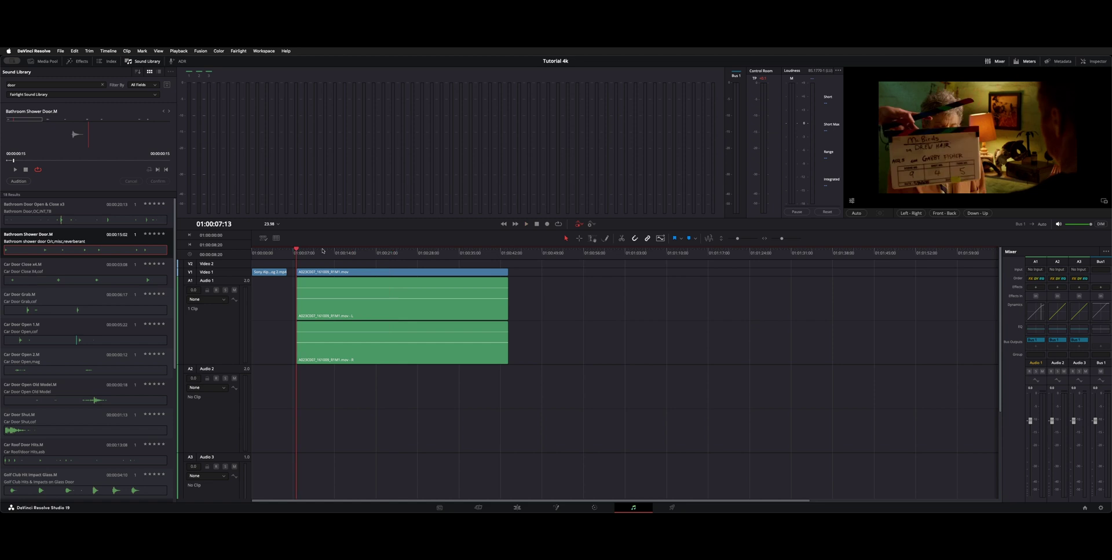
left_click(99, 106)
key("Left")
- Search the Fairlight Sound Library for "***" to list all of its sounds
left_click(26, 85)
type("**")
key("Return")
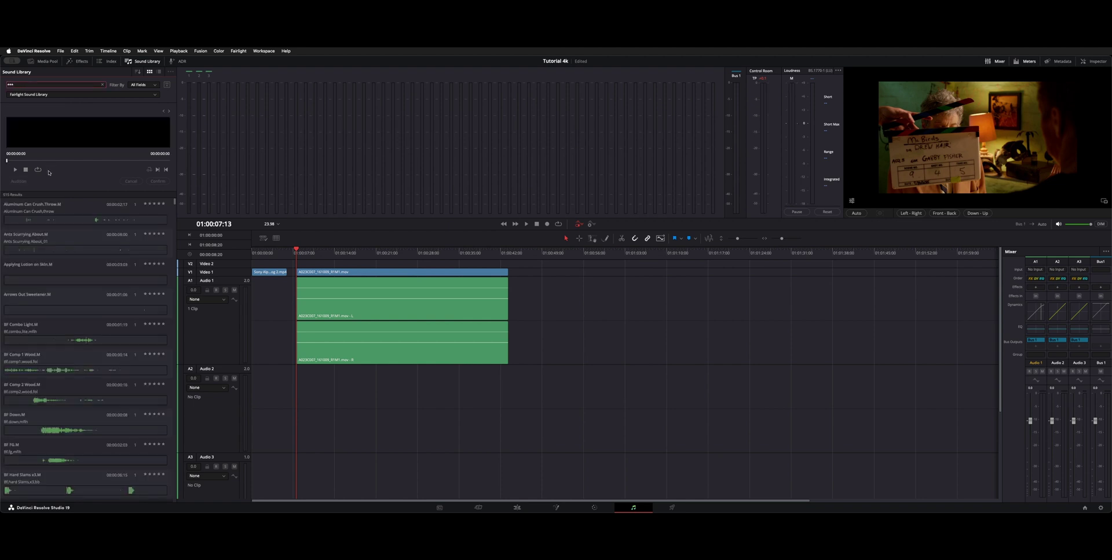
left_click(70, 300)
- Keep Fairlight Sound Library as the source and browse through its complete list of sounds
left_click(17, 96)
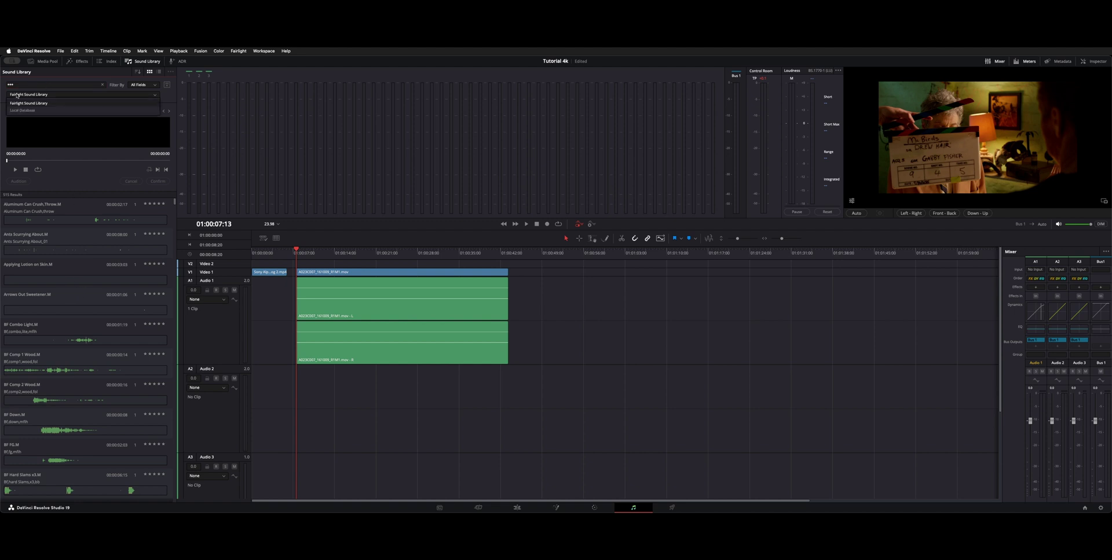
left_click(23, 103)
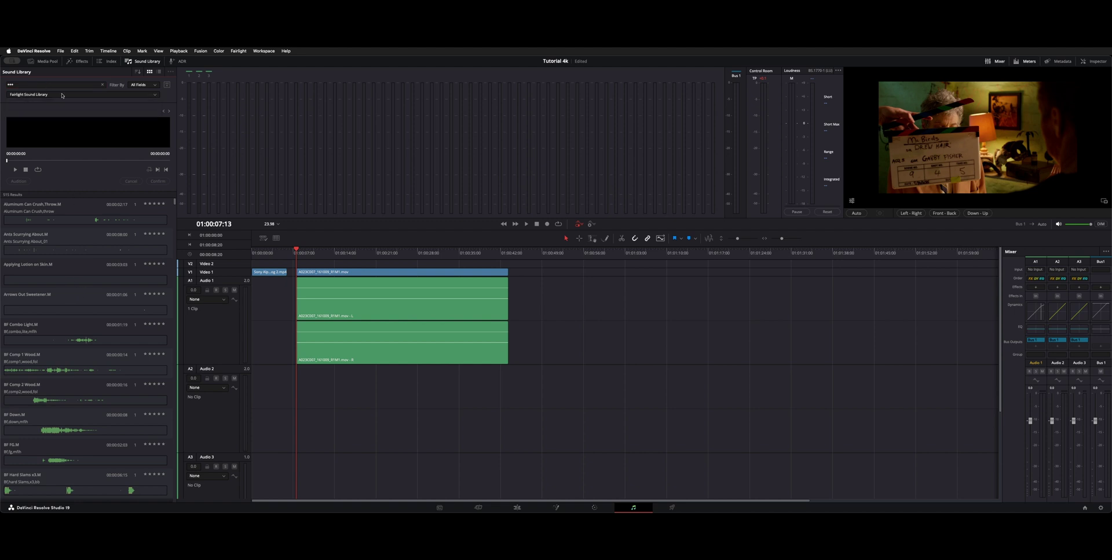
left_click(51, 95)
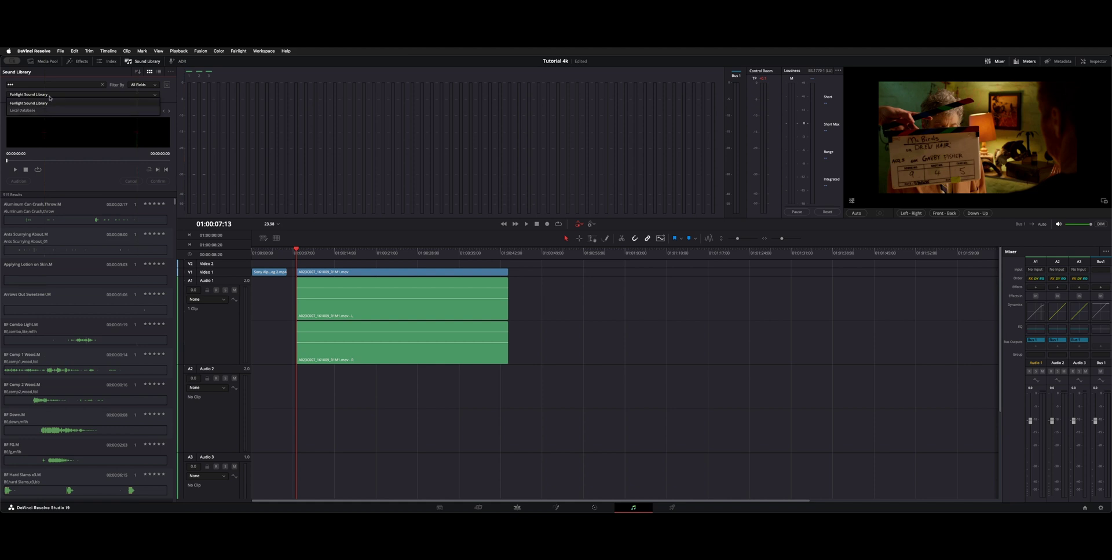
left_click(49, 103)
scroll(61, 242, "down", 3)
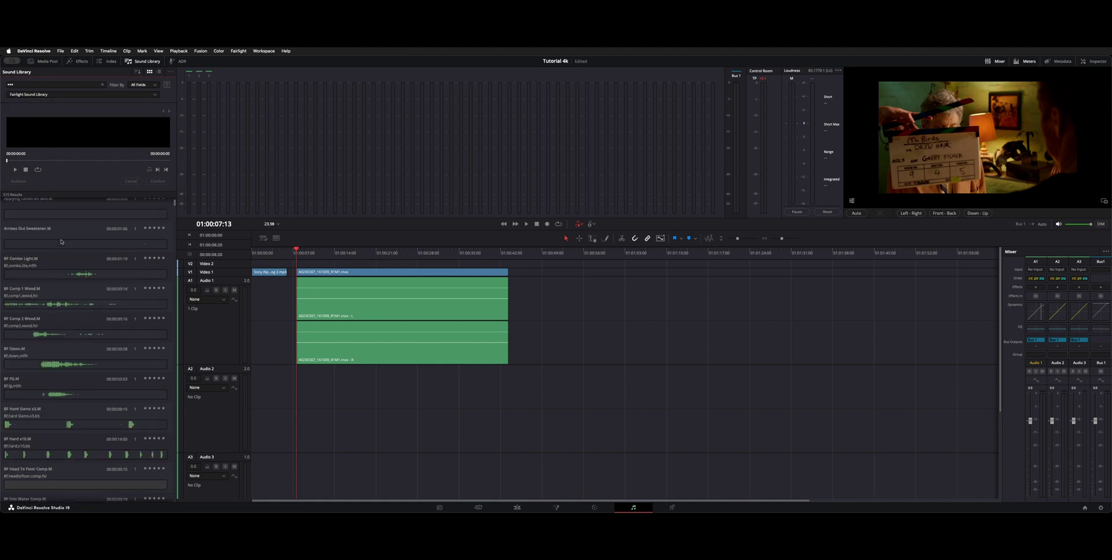
scroll(61, 242, "down", 1)
scroll(56, 281, "down", 7)
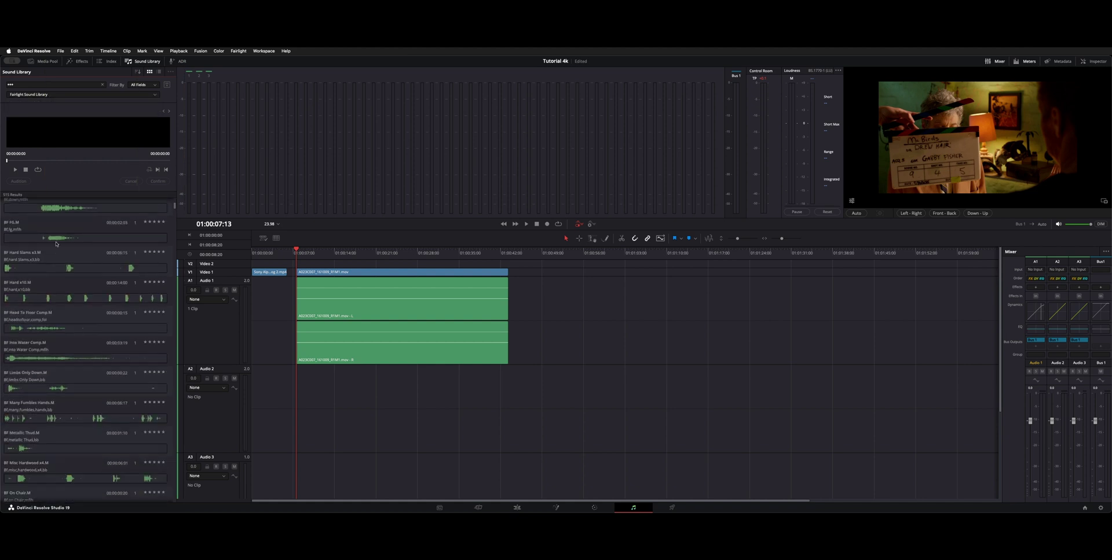